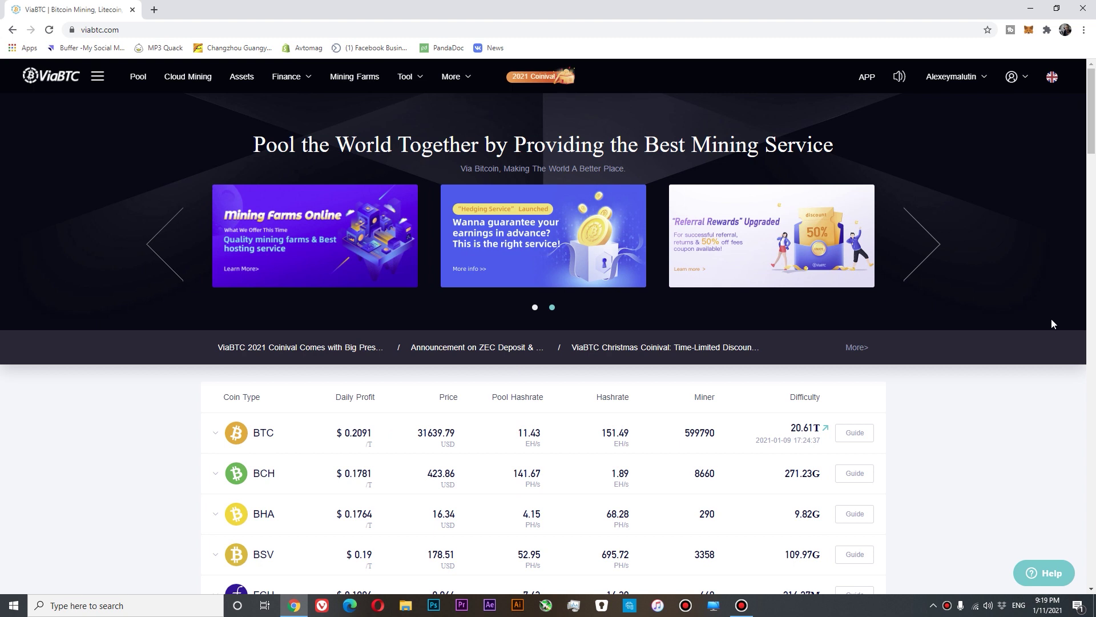
Step: Open the mining pool page, choose ETH as the coin, and copy the Pool 1 URL
click(138, 82)
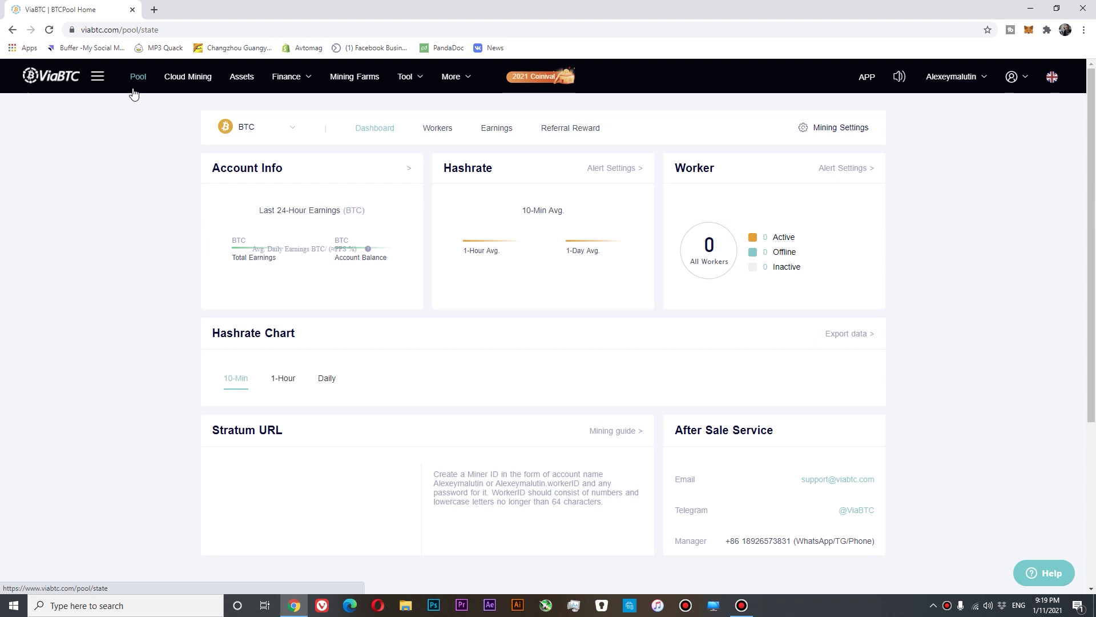
click(290, 128)
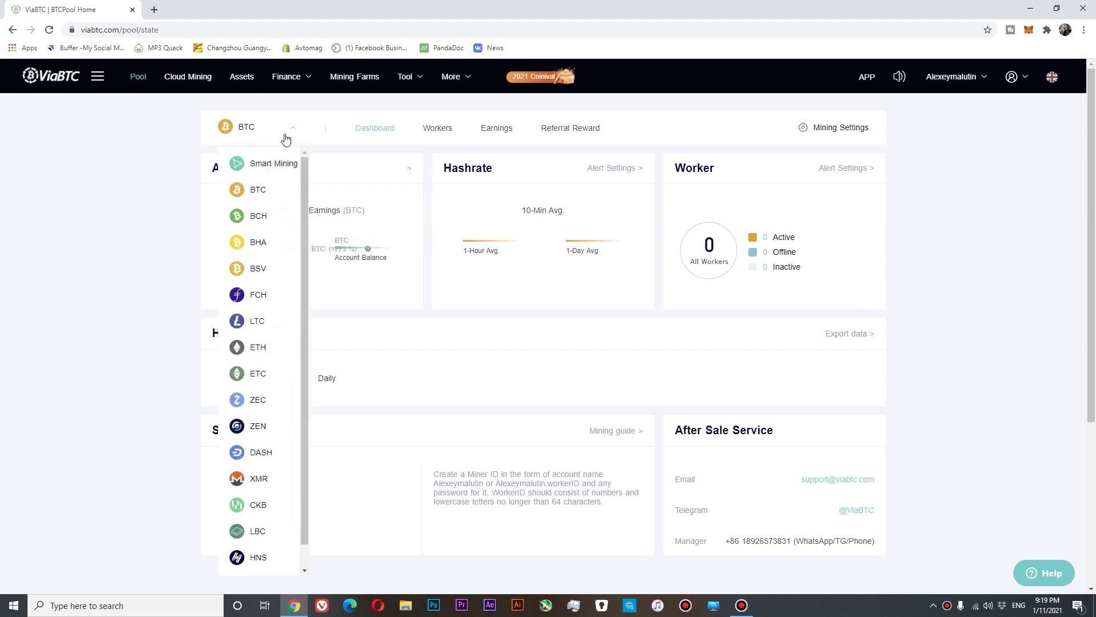
click(255, 349)
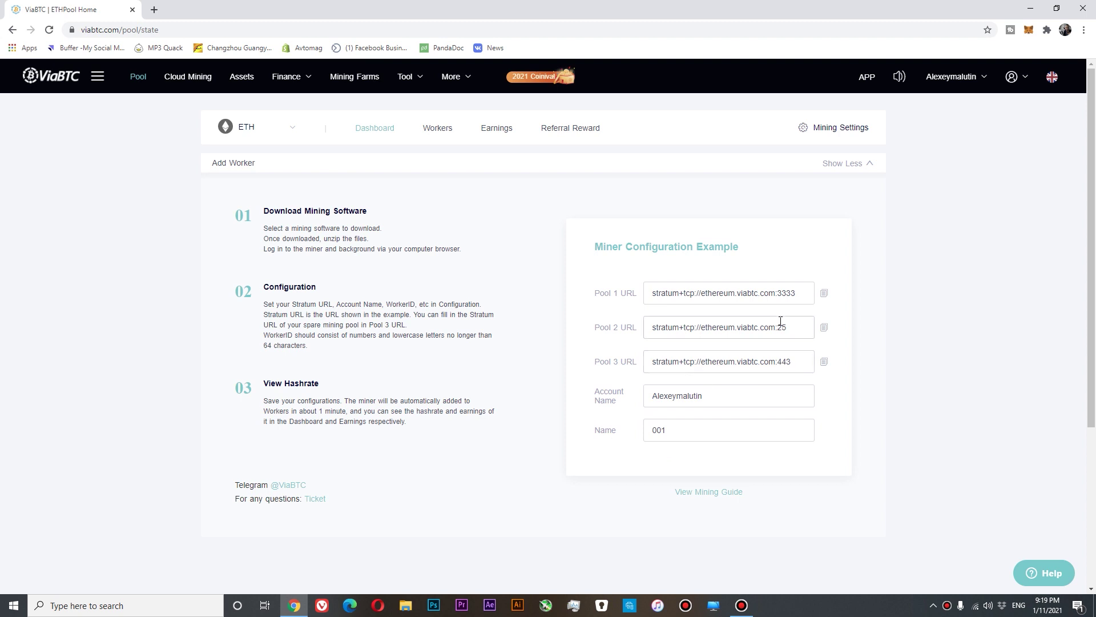
click(823, 293)
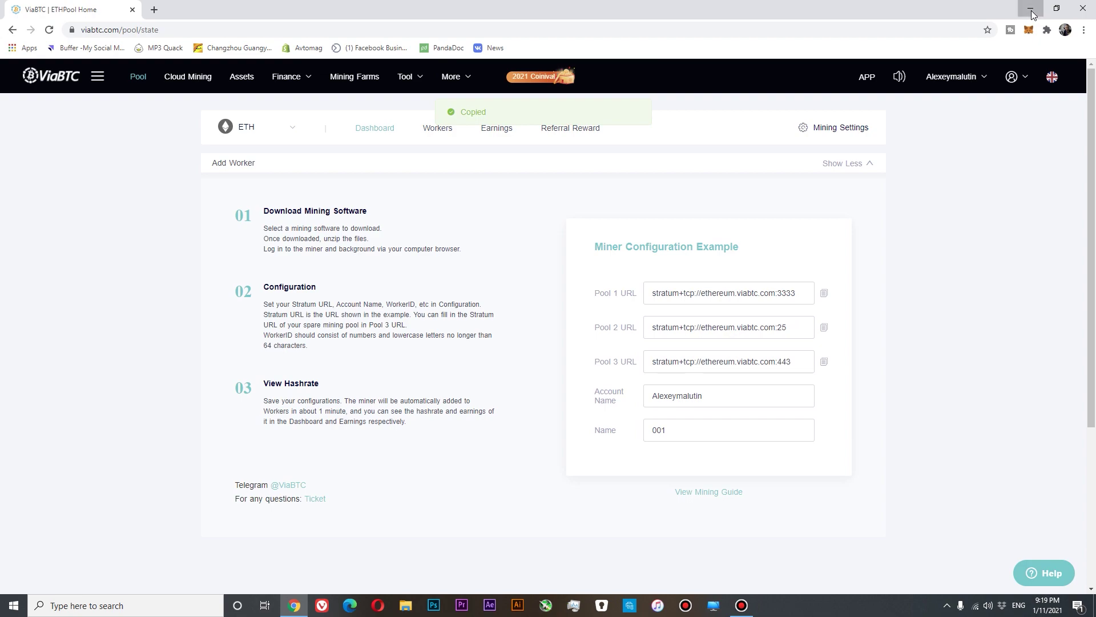
Step: Minimize the browser and open config.ini from the desktop's nanominer folder in Notepad
click(1030, 8)
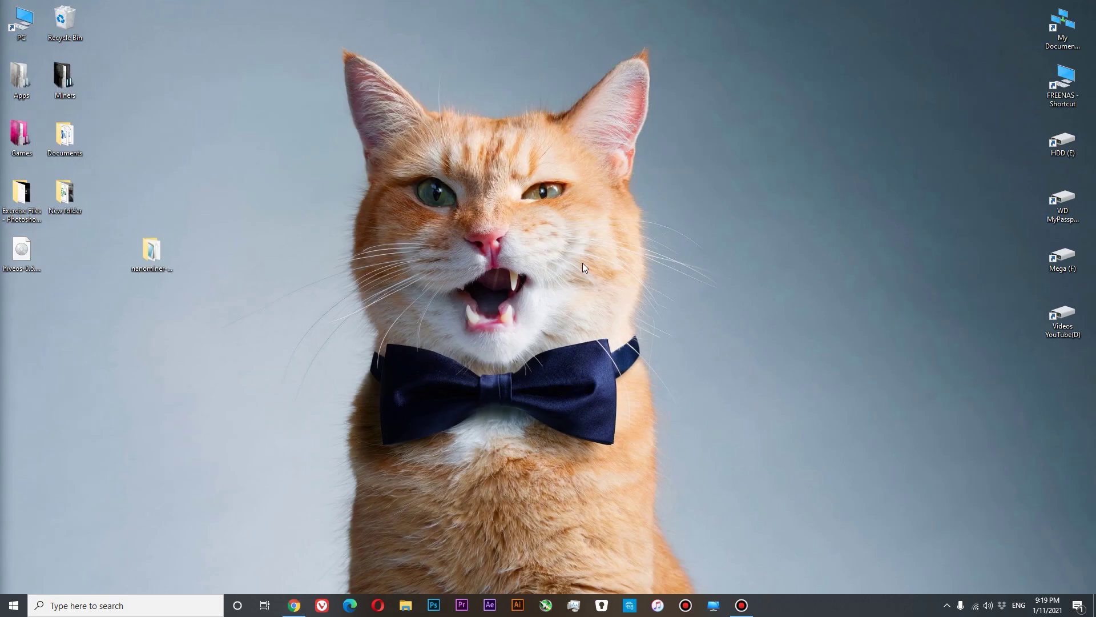
click(153, 249)
double_click(157, 252)
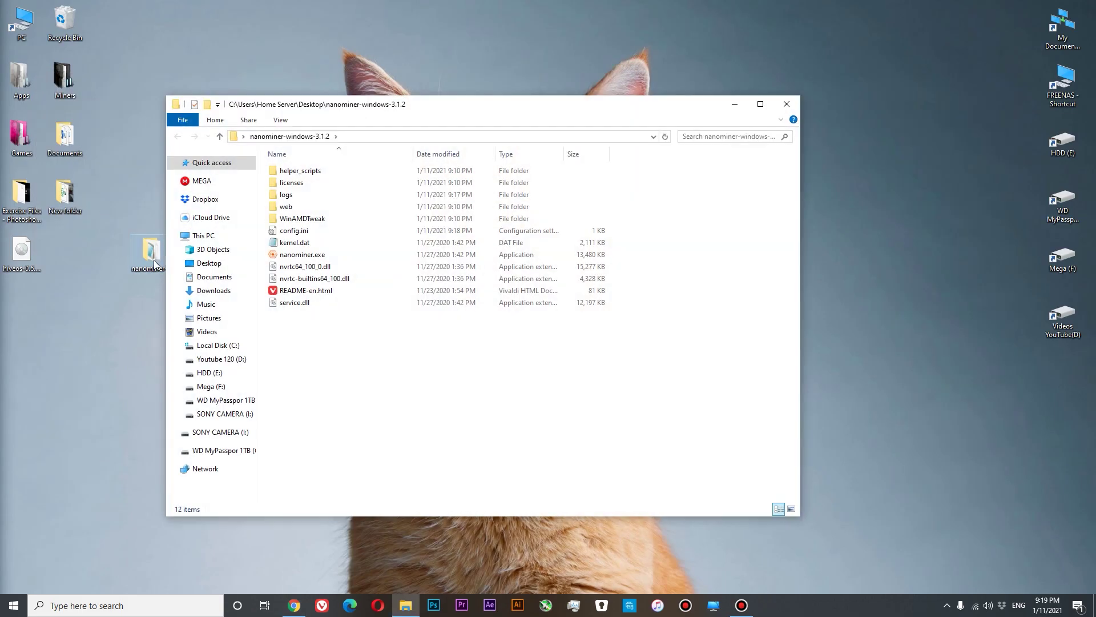
right_click(292, 235)
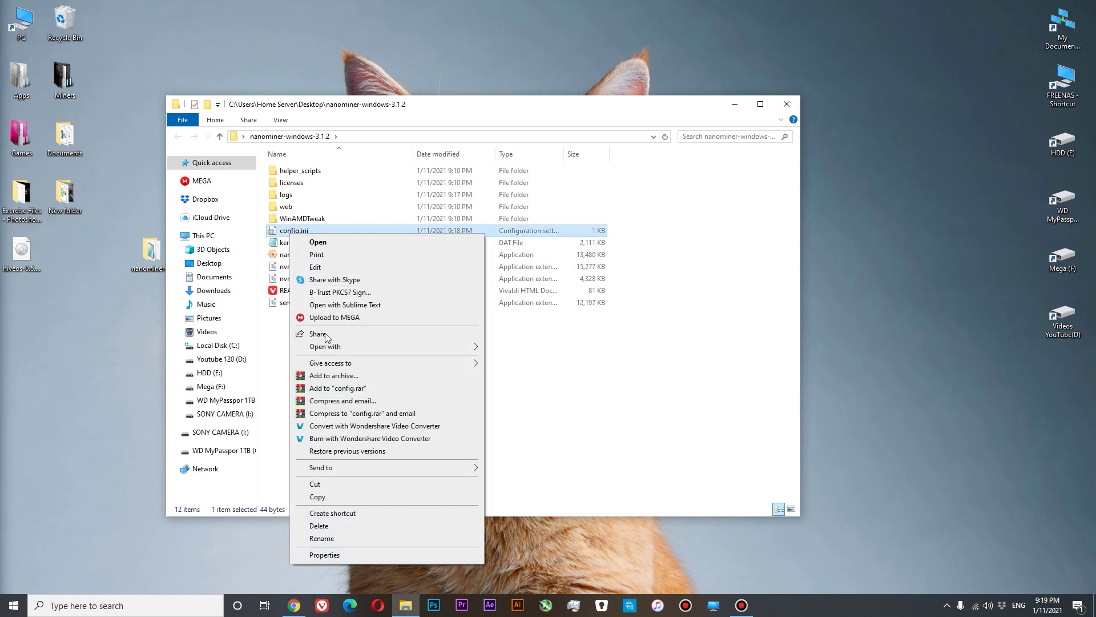
mouse_move(399, 346)
click(507, 349)
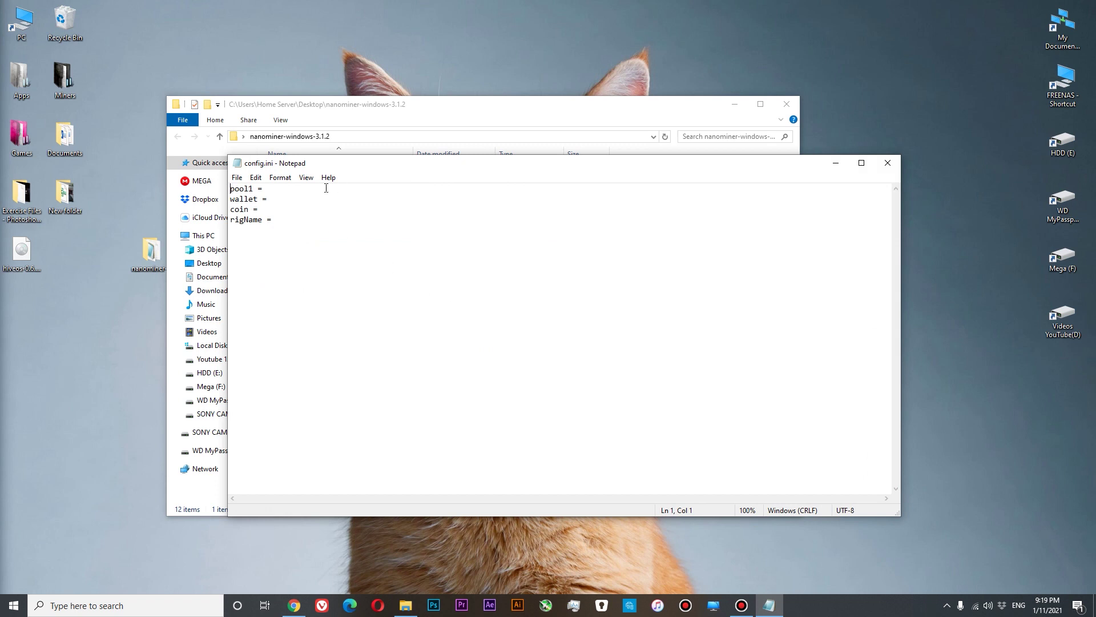
Step: Paste the copied URL stratum+tcp://ethereum.viabtc.com:3333 as the value of pool1
click(287, 199)
click(279, 213)
click(303, 222)
click(291, 190)
key(ctrl+v)
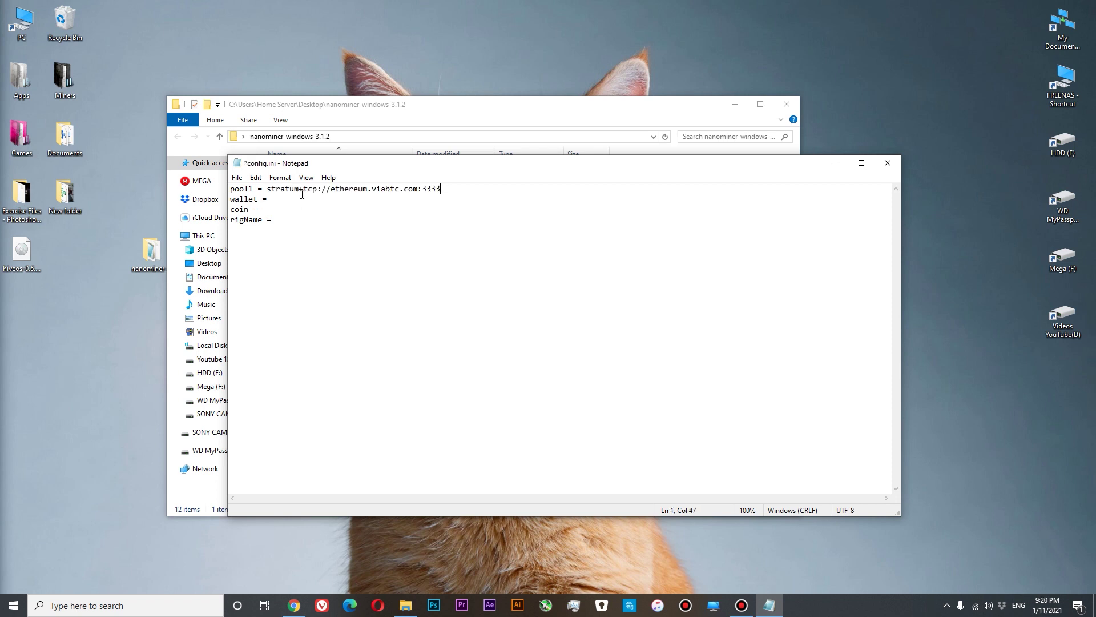
Step: Copy the account name from the ViaBTC miner configuration example in Chrome and paste it as the wallet value in config.ini
click(348, 202)
click(293, 605)
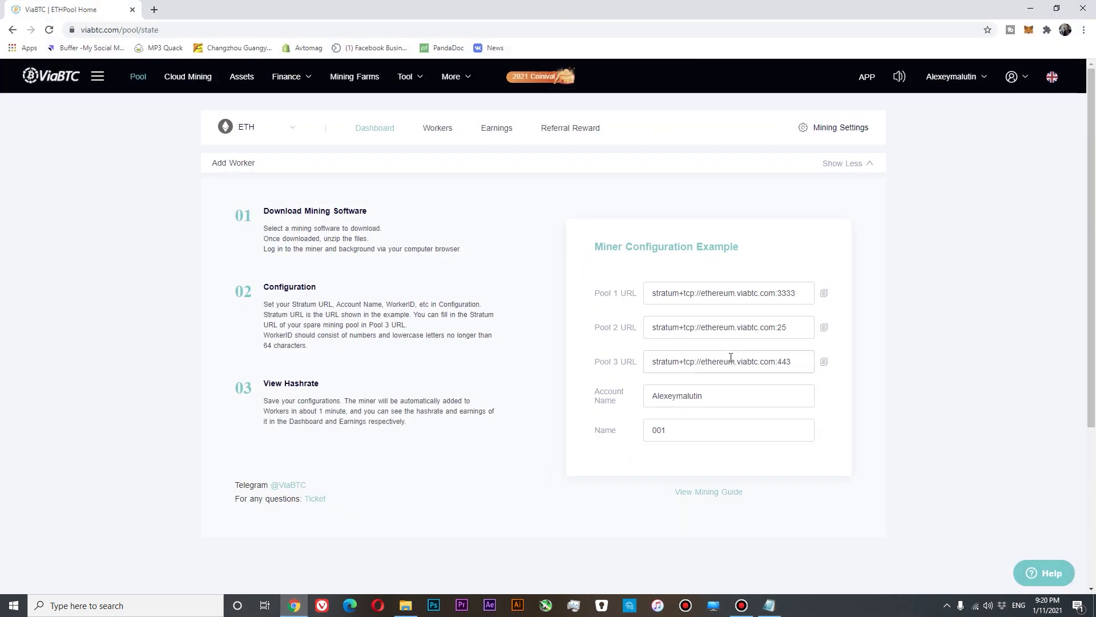
double_click(684, 395)
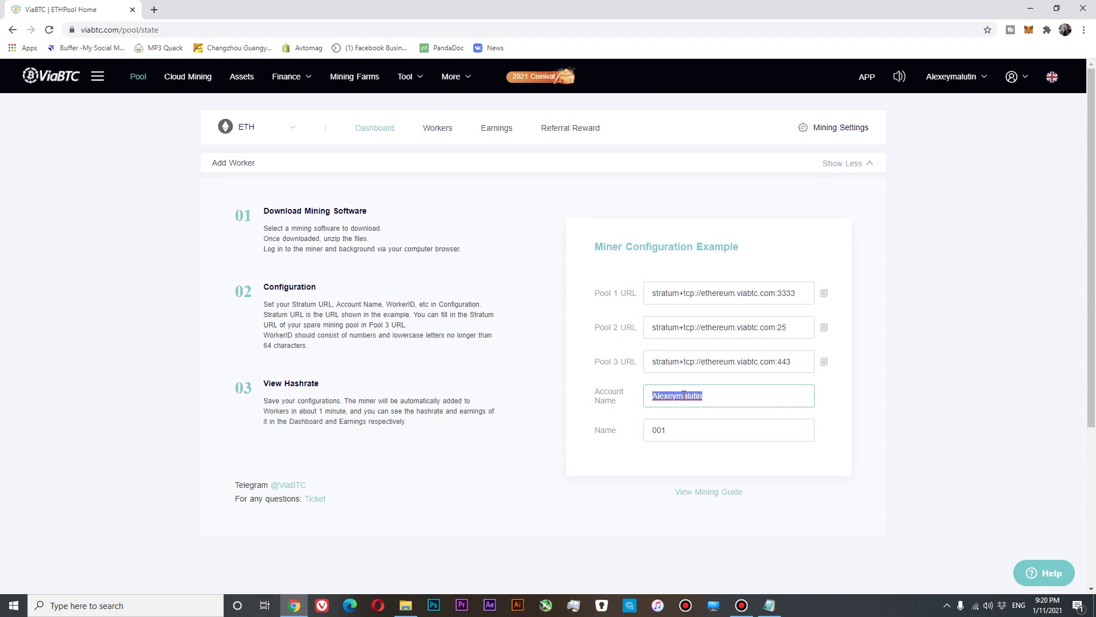
click(1030, 9)
key(ctrl+v)
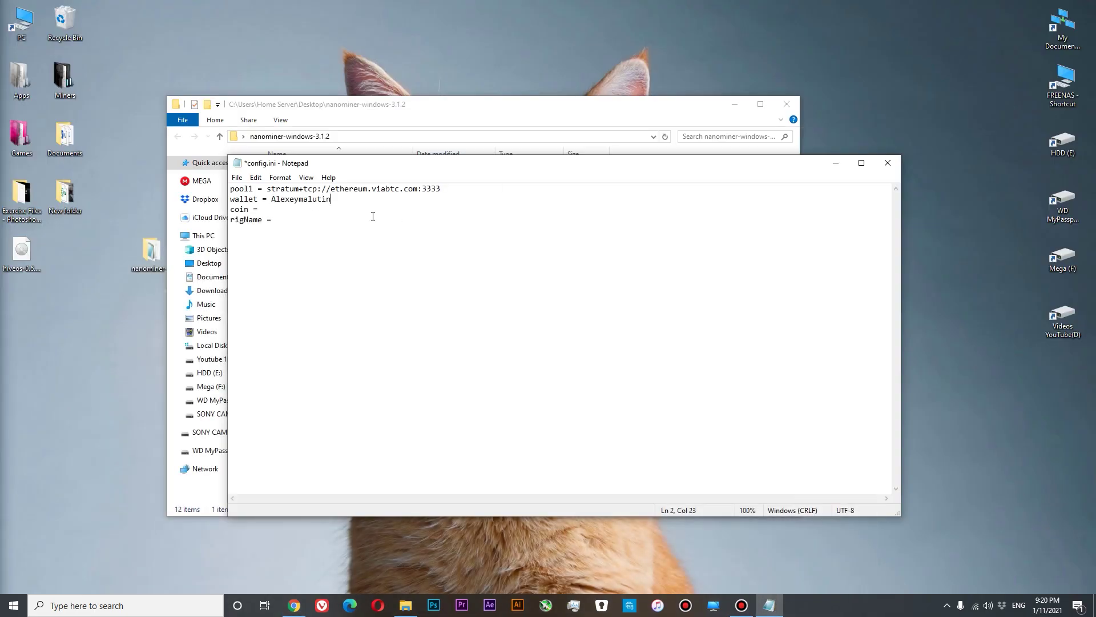
Step: Set coin to eth and rigName to TestYouTube in the config file
click(302, 213)
text(e5th)
key(BackSpace)
key(BackSpace)
text(th)
click(294, 223)
text(TestYouTube)
Step: Save and close config.ini, and test it with a trial run of nanominer.exe, closing the miner at the end
click(237, 178)
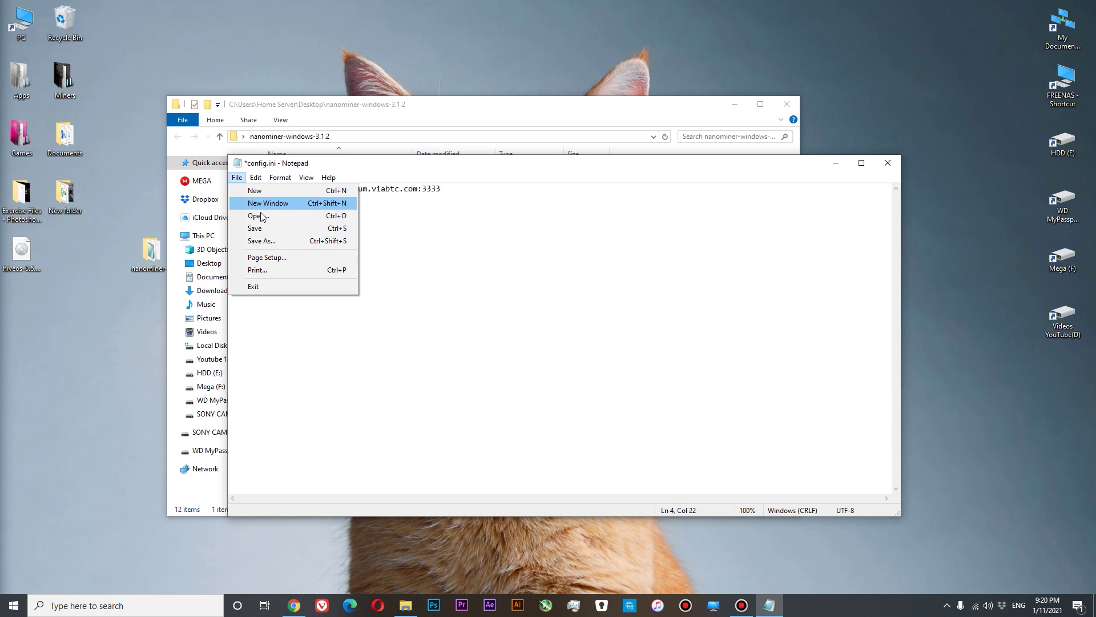
click(261, 229)
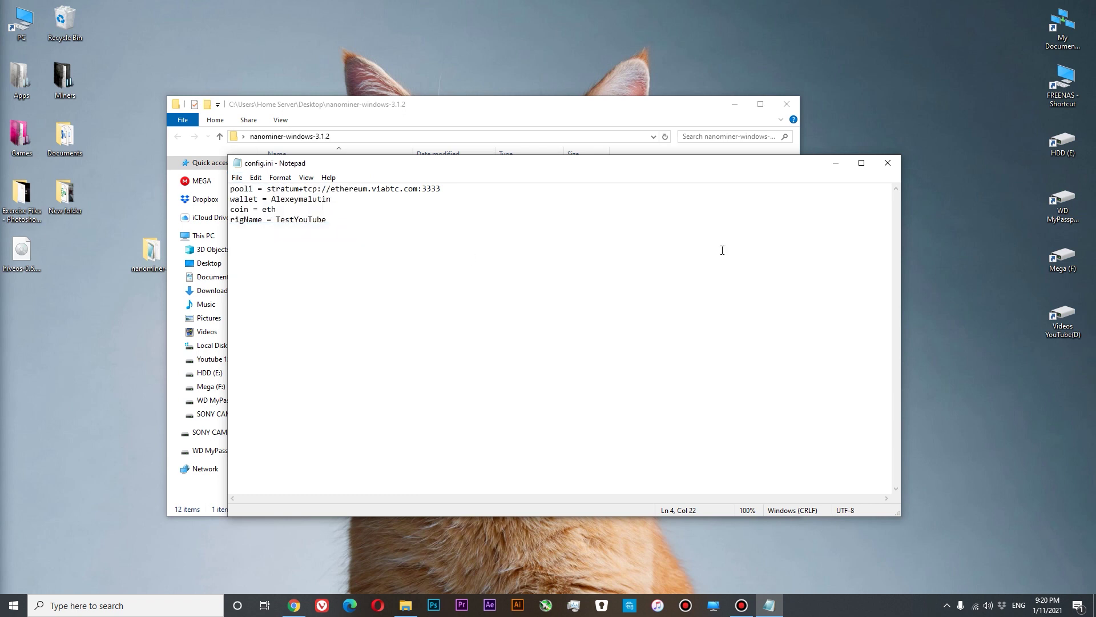
click(887, 163)
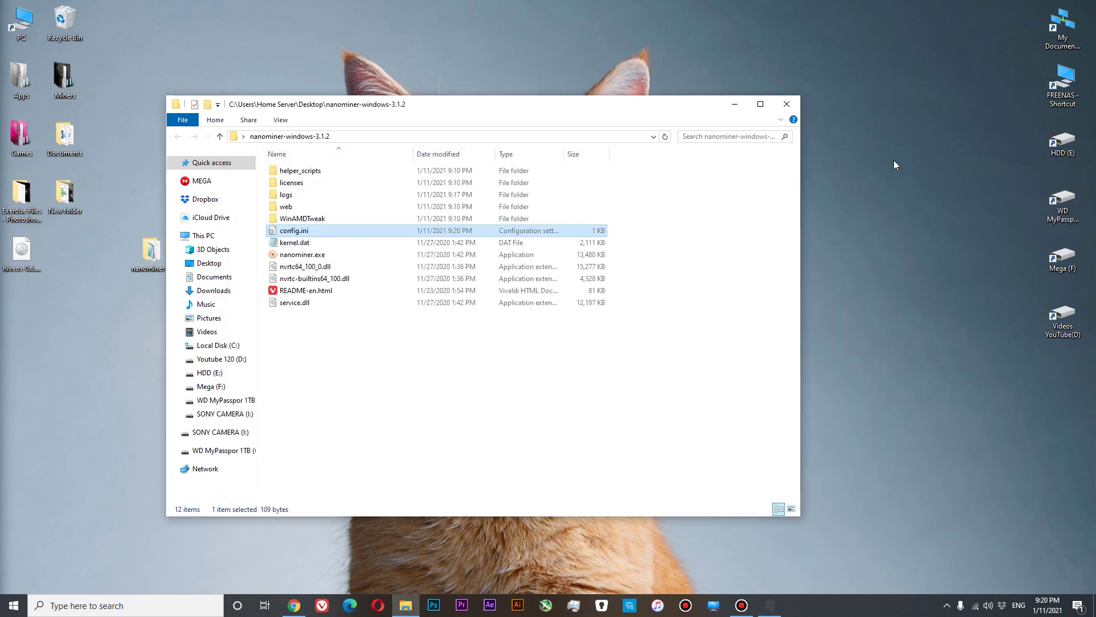
double_click(304, 256)
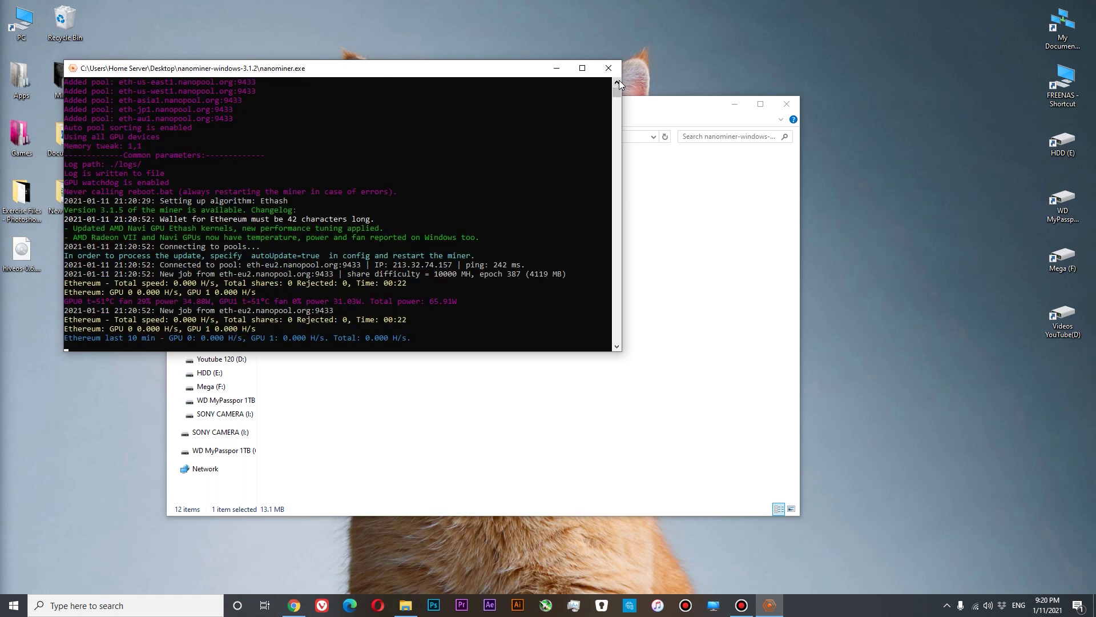
click(612, 68)
Step: Reopen config.ini, remove the stratum+tcp:// prefix from the pool1 address, and save and close the file
double_click(294, 230)
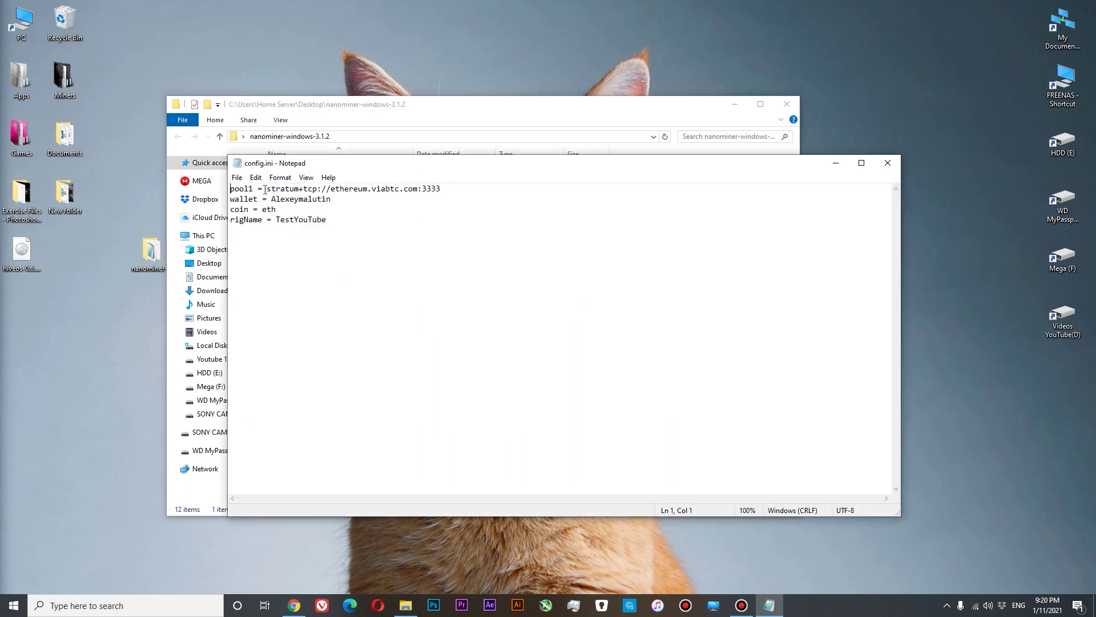
drag(267, 188, 332, 191)
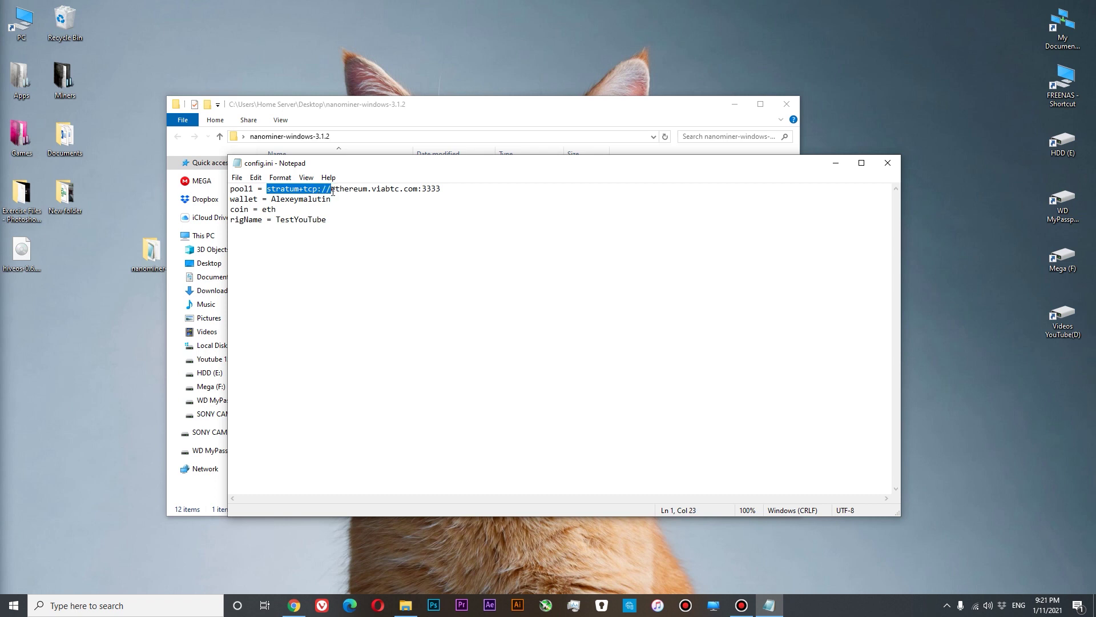
key(Delete)
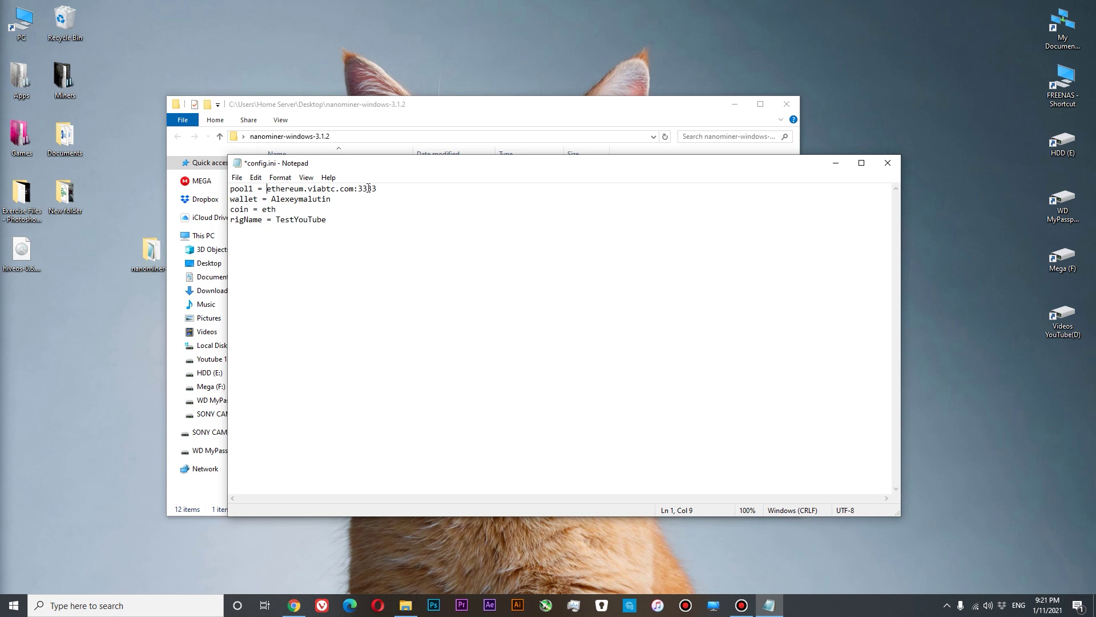
click(237, 178)
click(254, 228)
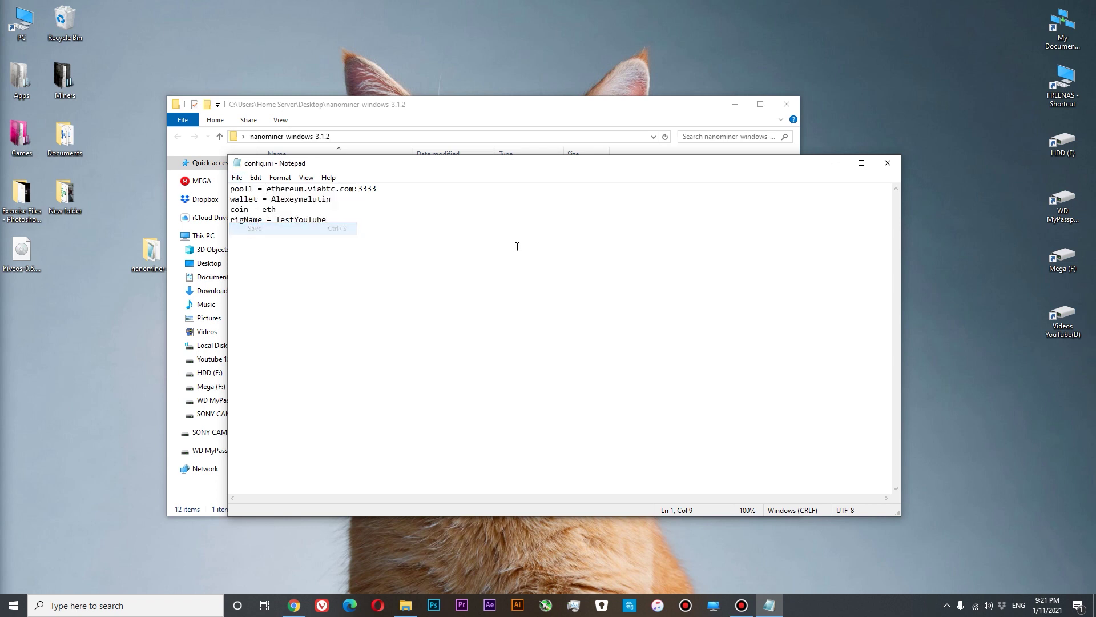
click(885, 163)
Step: Launch nanominer.exe and review its startup parameters and mining log
click(325, 255)
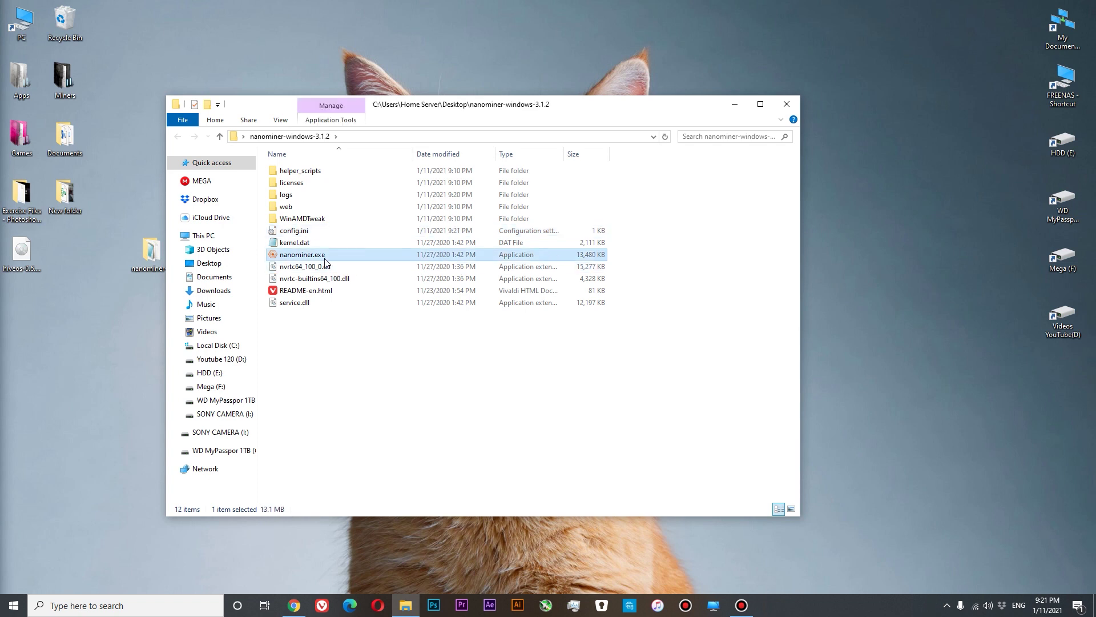
double_click(324, 258)
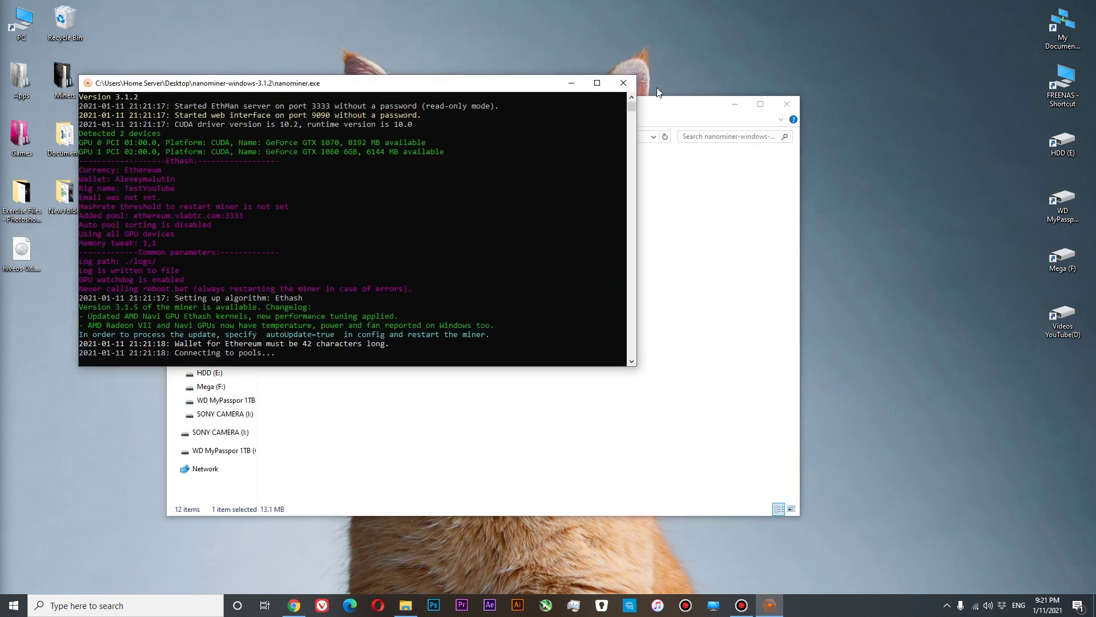
scroll(632, 94, up, 5)
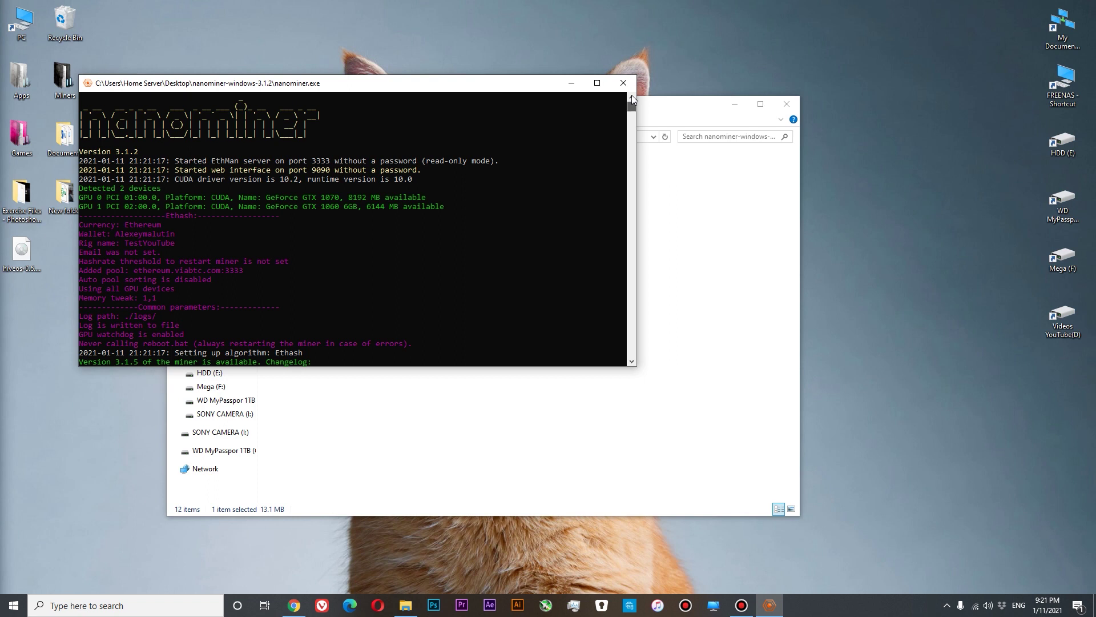
scroll(632, 94, down, 7)
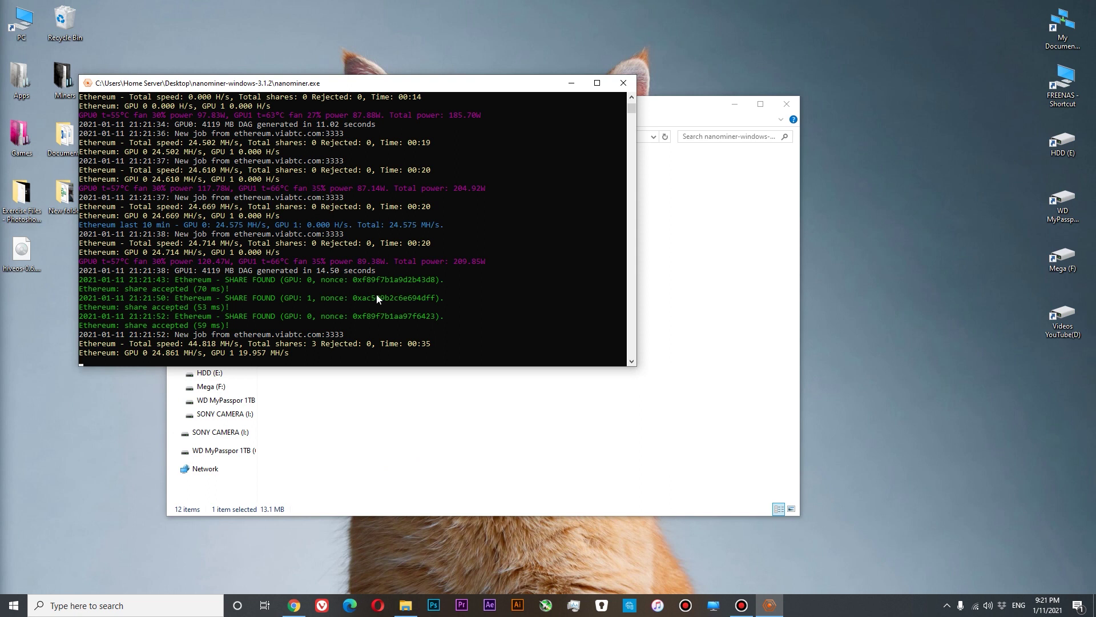
Step: Switch to Chrome, reload the ViaBTC ETH dashboard, and check the hashrate and the worker list
click(293, 605)
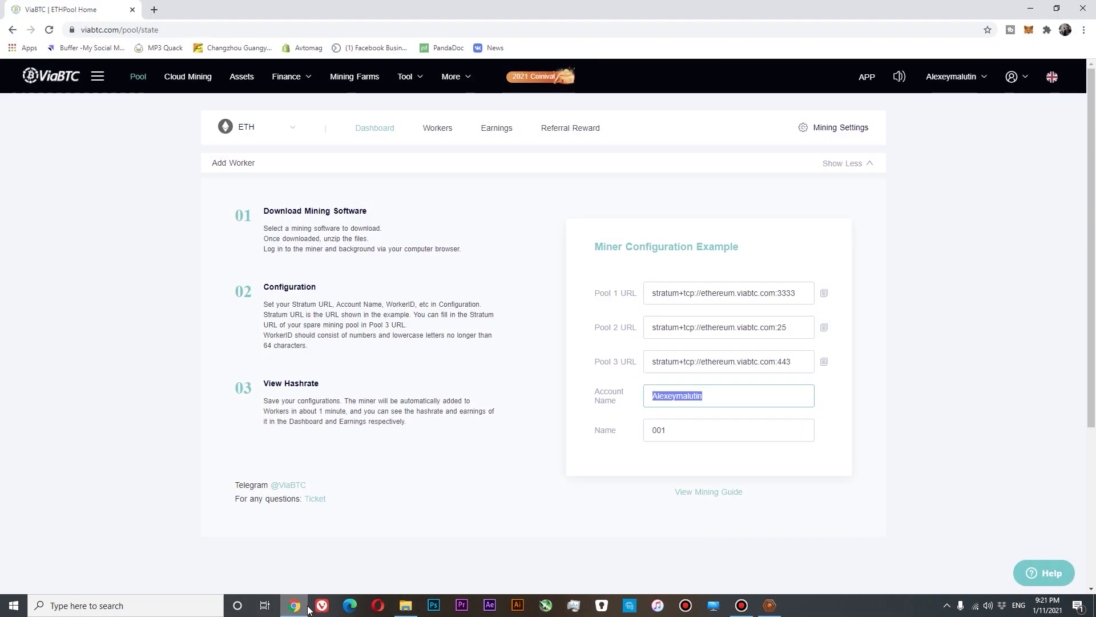
click(49, 30)
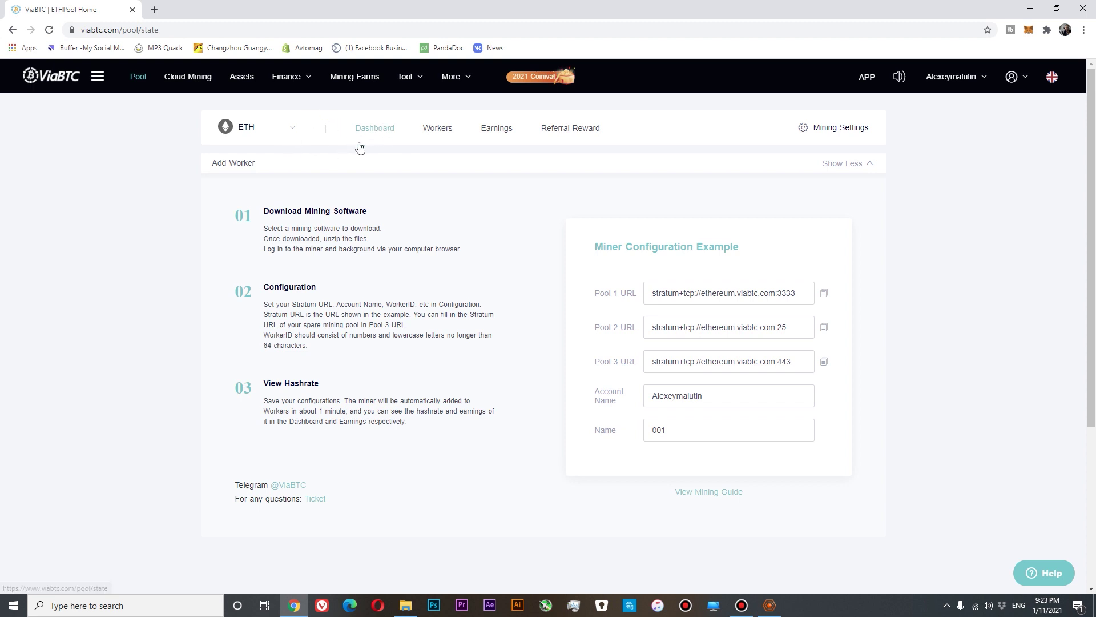
click(439, 134)
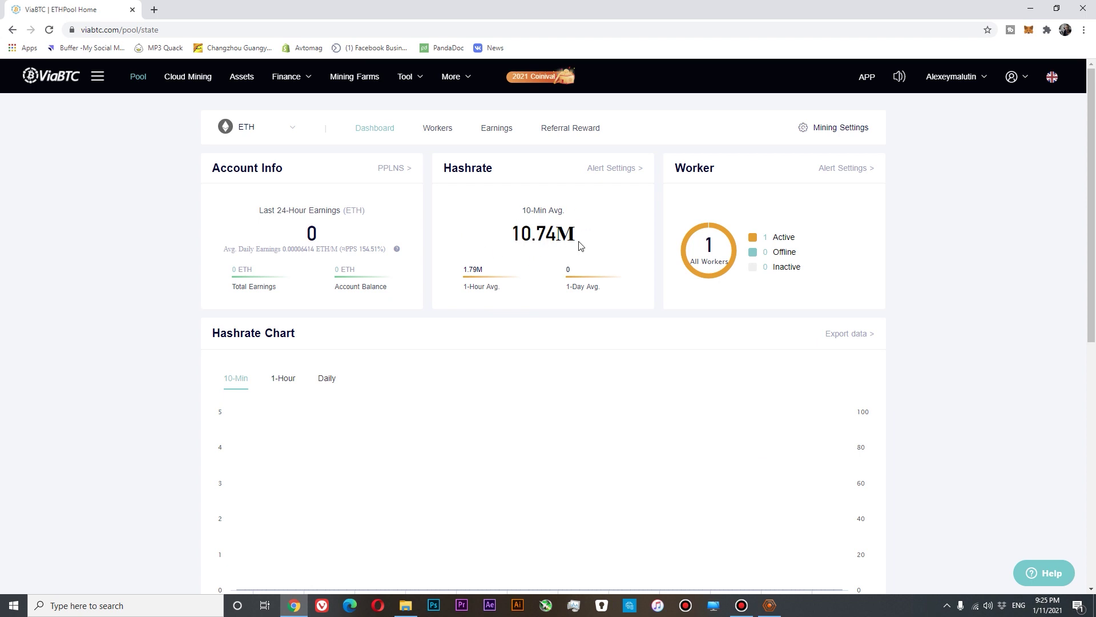
click(438, 128)
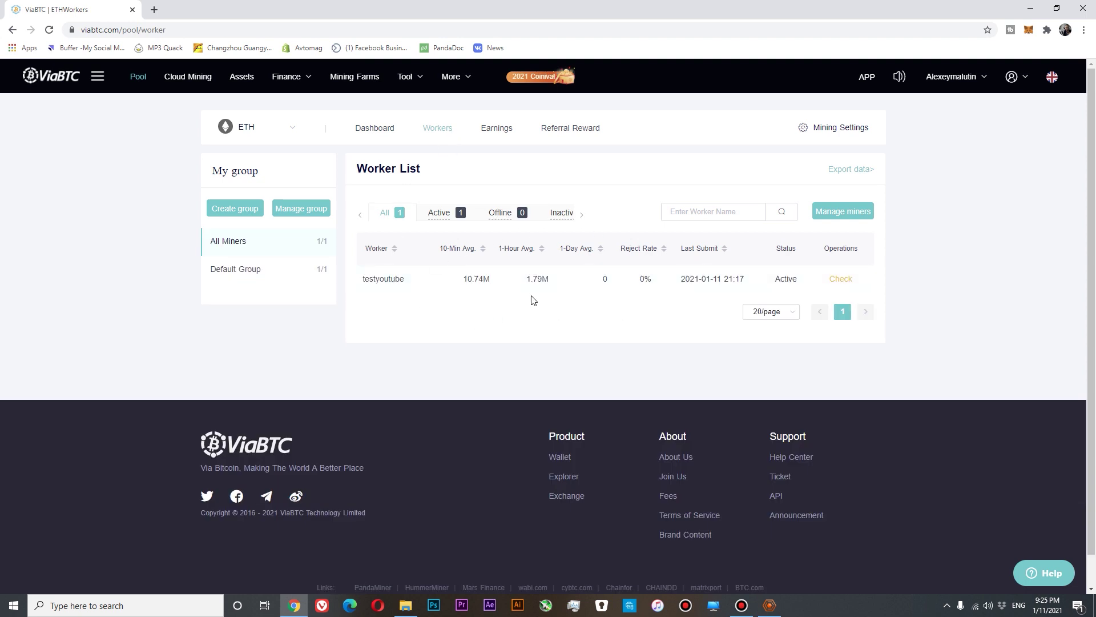
click(373, 128)
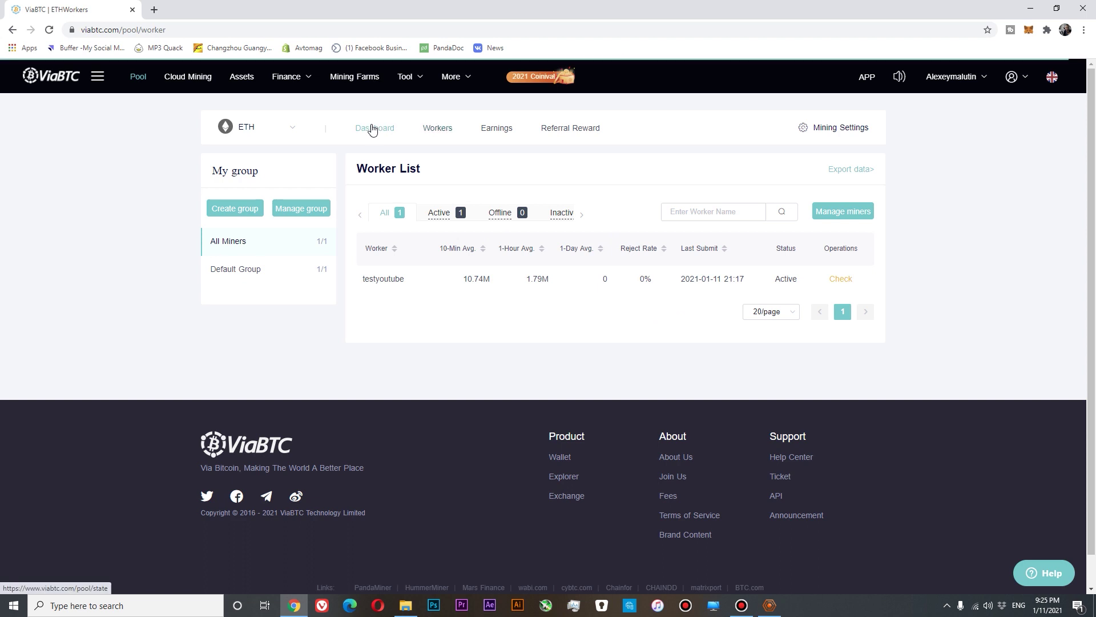